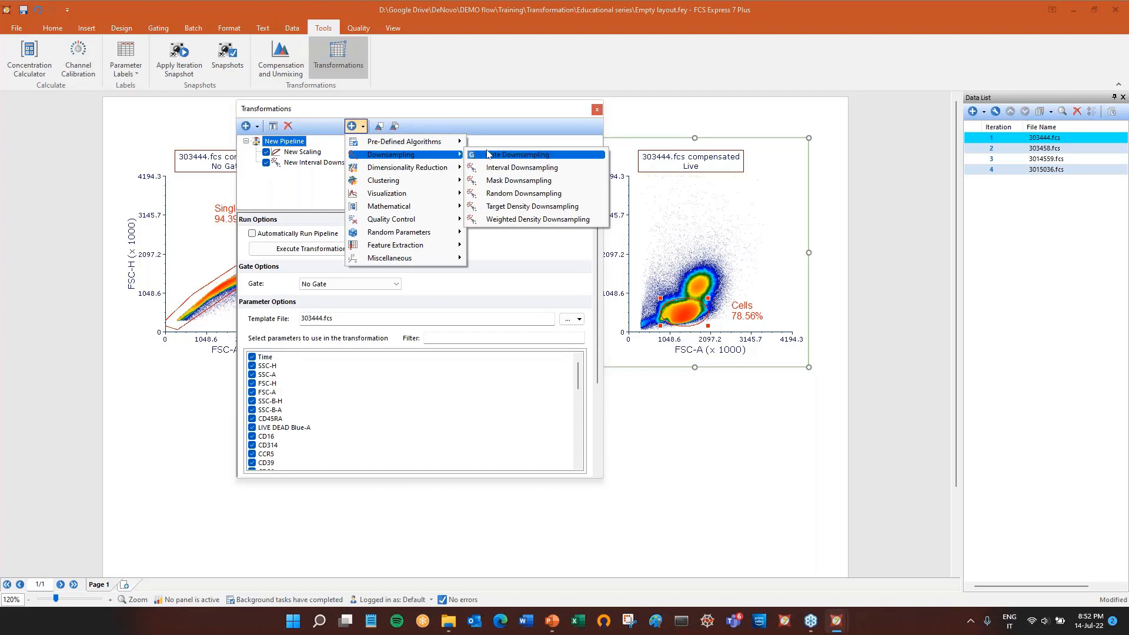
Step: Add a Gate Downsampling transformation to the pipeline and place it first, above Scaling
{"action": "left_click", "coordinate": [499, 155]}
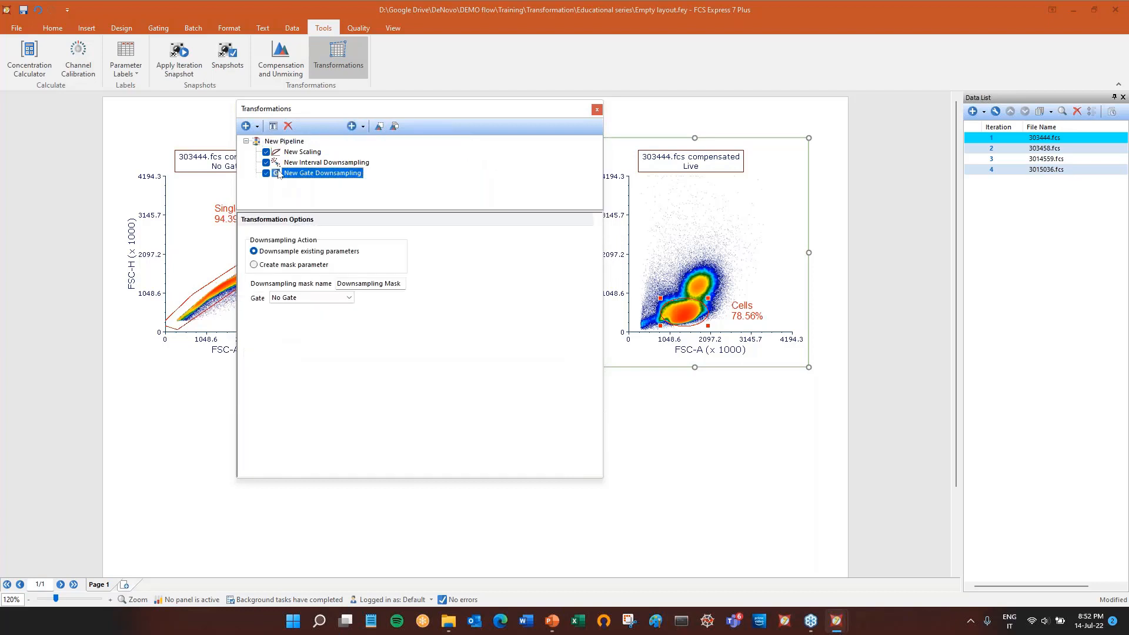
{"action": "left_click_drag", "start_coordinate": [274, 173], "coordinate": [262, 152]}
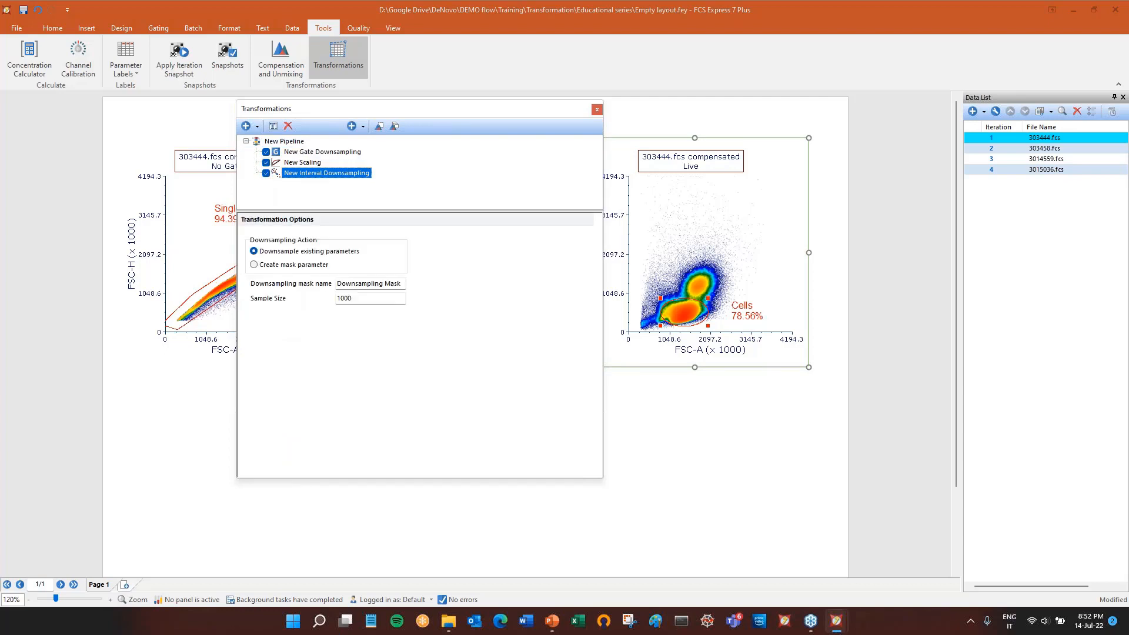
{"action": "left_click", "coordinate": [300, 153]}
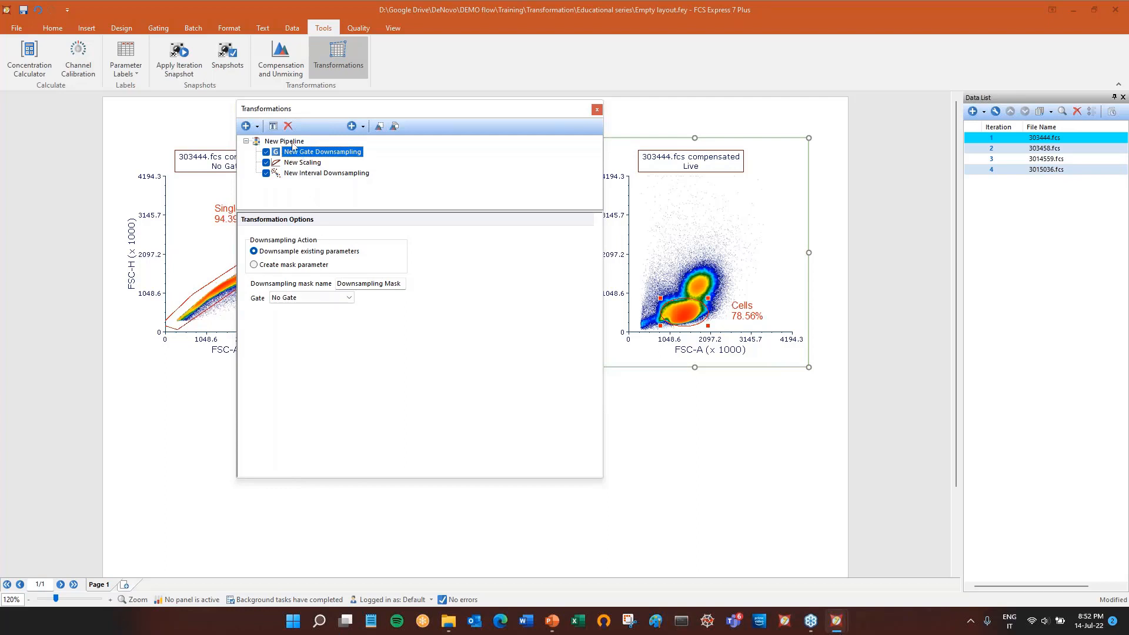
Step: Delete the Interval Downsampling transformation and add a Weighted Density Downsampling transformation to the pipeline instead
{"action": "left_click", "coordinate": [316, 173]}
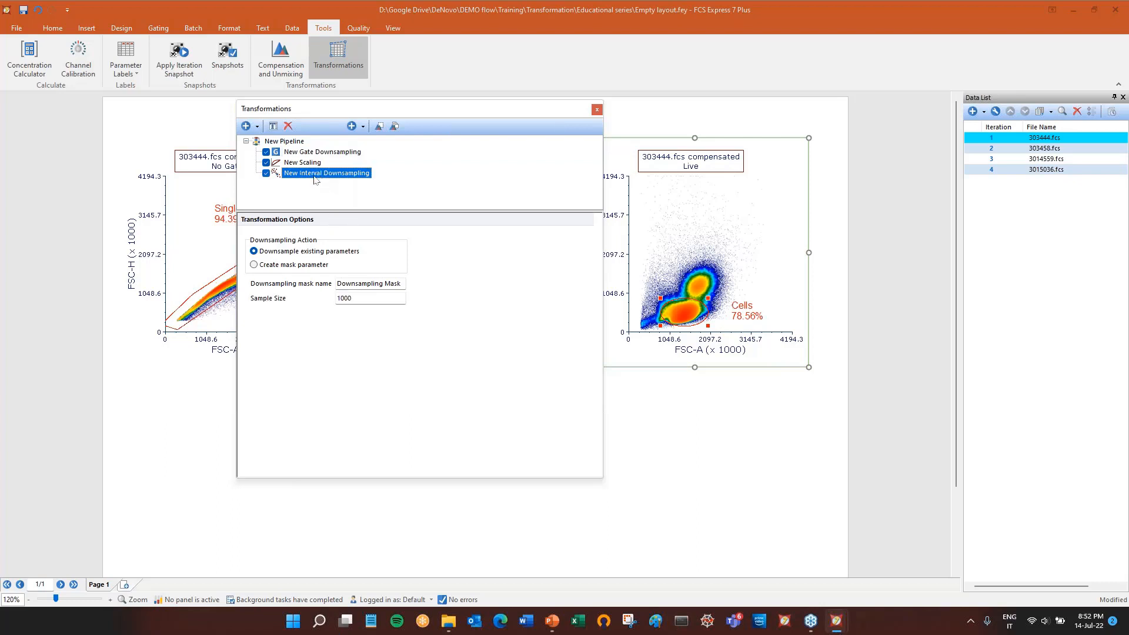
{"action": "left_click", "coordinate": [288, 125]}
{"action": "left_click", "coordinate": [297, 142]}
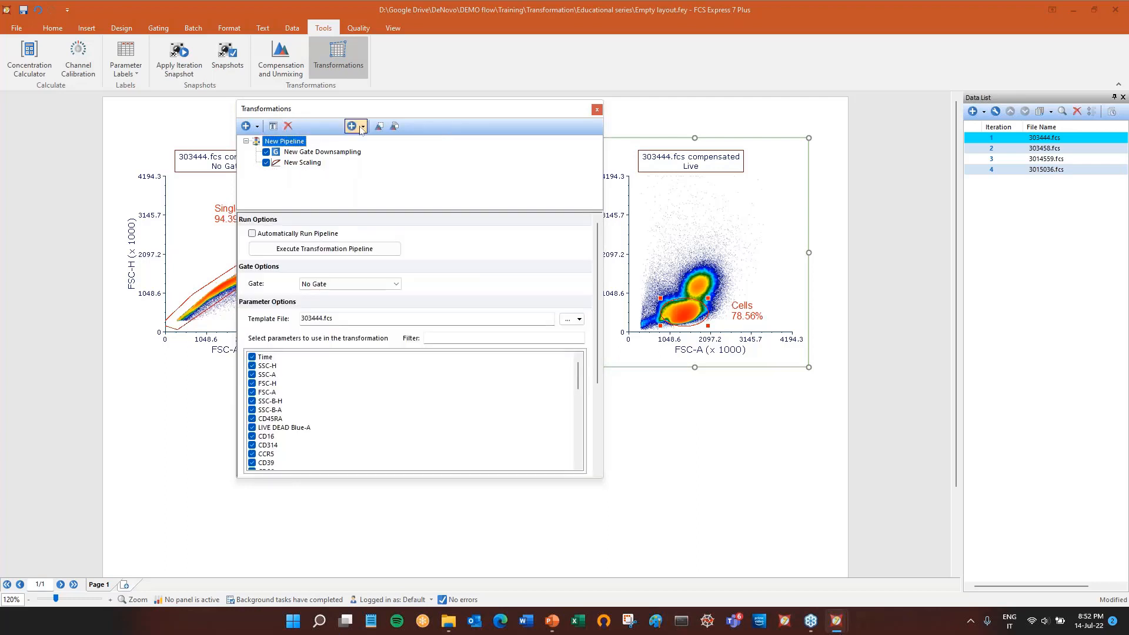
{"action": "left_click", "coordinate": [352, 127]}
{"action": "mouse_move", "coordinate": [391, 157]}
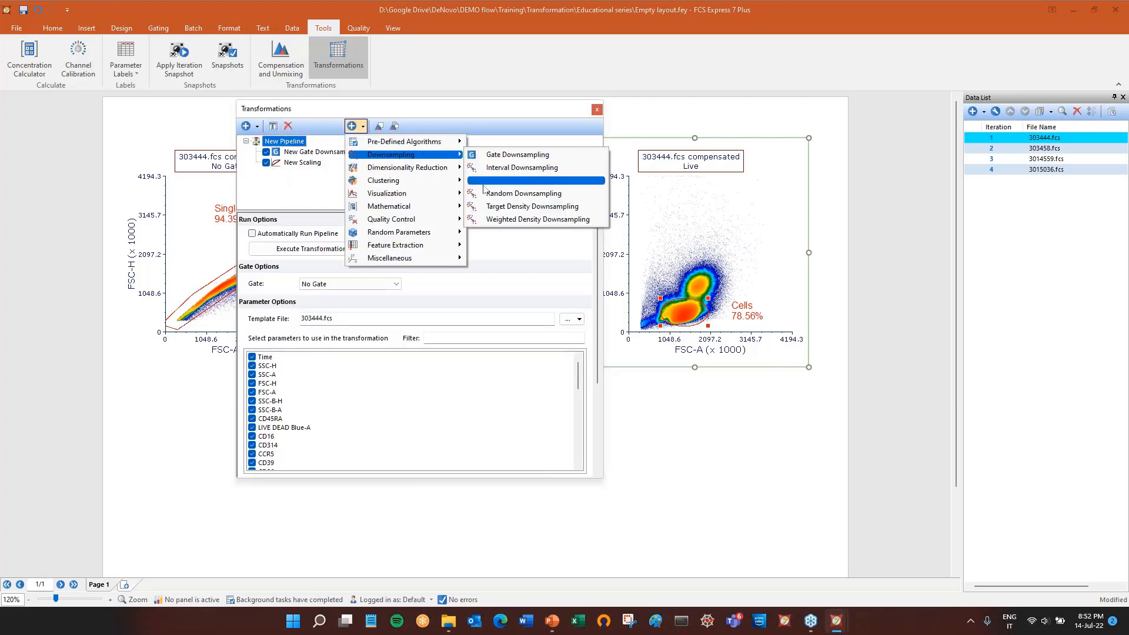
{"action": "left_click", "coordinate": [507, 223]}
{"action": "left_click", "coordinate": [276, 171]}
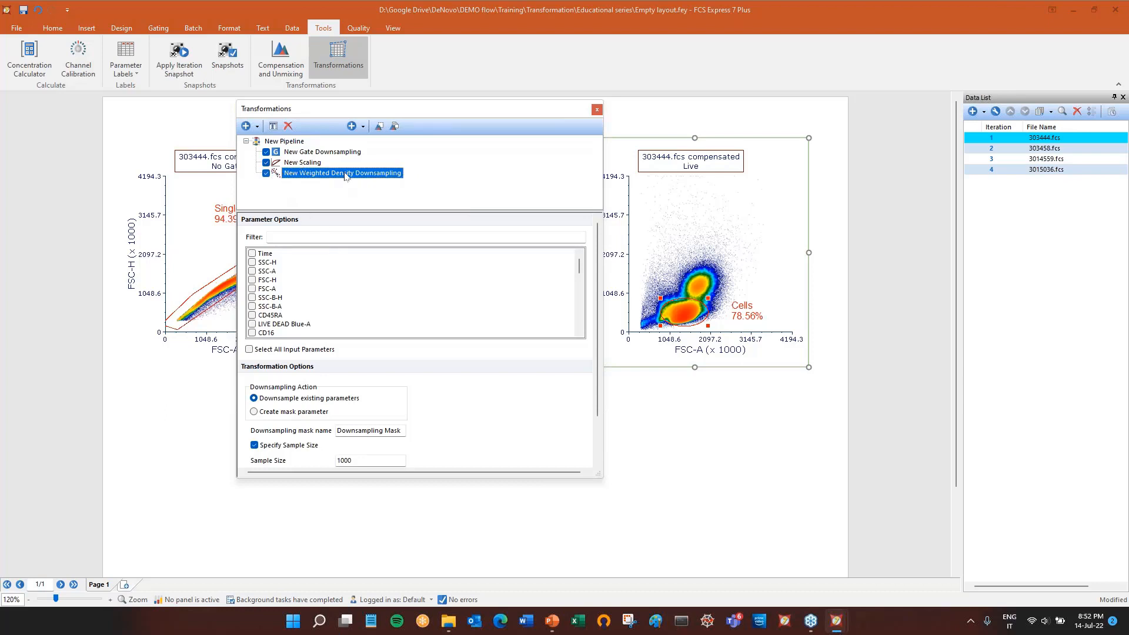
Step: Include the marker parameters from CD39 through IgM in the Scaling transformation
{"action": "left_click", "coordinate": [342, 299]}
{"action": "scroll", "coordinate": [341, 300], "scroll_direction": "down", "scroll_amount": 3}
{"action": "scroll", "coordinate": [342, 300], "scroll_direction": "down", "scroll_amount": 6}
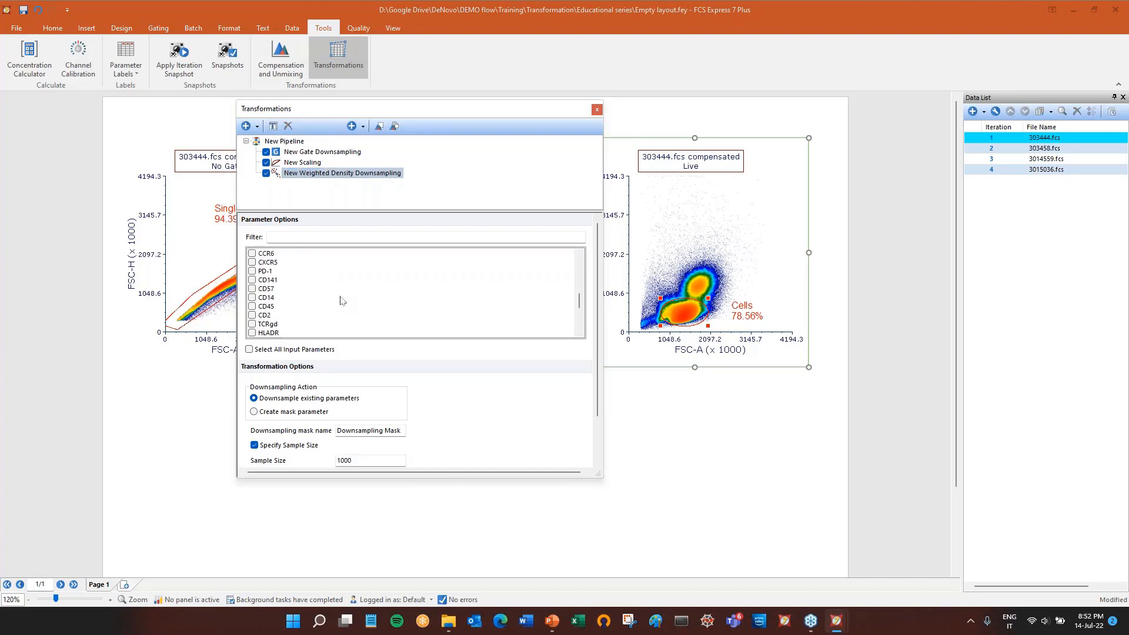
{"action": "left_click", "coordinate": [295, 163]}
{"action": "left_click", "coordinate": [318, 289]}
{"action": "scroll", "coordinate": [318, 289], "scroll_direction": "down", "scroll_amount": 8}
{"action": "left_click", "coordinate": [251, 254]}
{"action": "left_click", "coordinate": [251, 262]}
{"action": "left_click", "coordinate": [251, 272]}
{"action": "left_click", "coordinate": [252, 280]}
{"action": "left_click", "coordinate": [251, 289]}
{"action": "left_click", "coordinate": [251, 297]}
{"action": "left_click", "coordinate": [252, 306]}
{"action": "left_click", "coordinate": [251, 315]}
{"action": "left_click", "coordinate": [251, 333]}
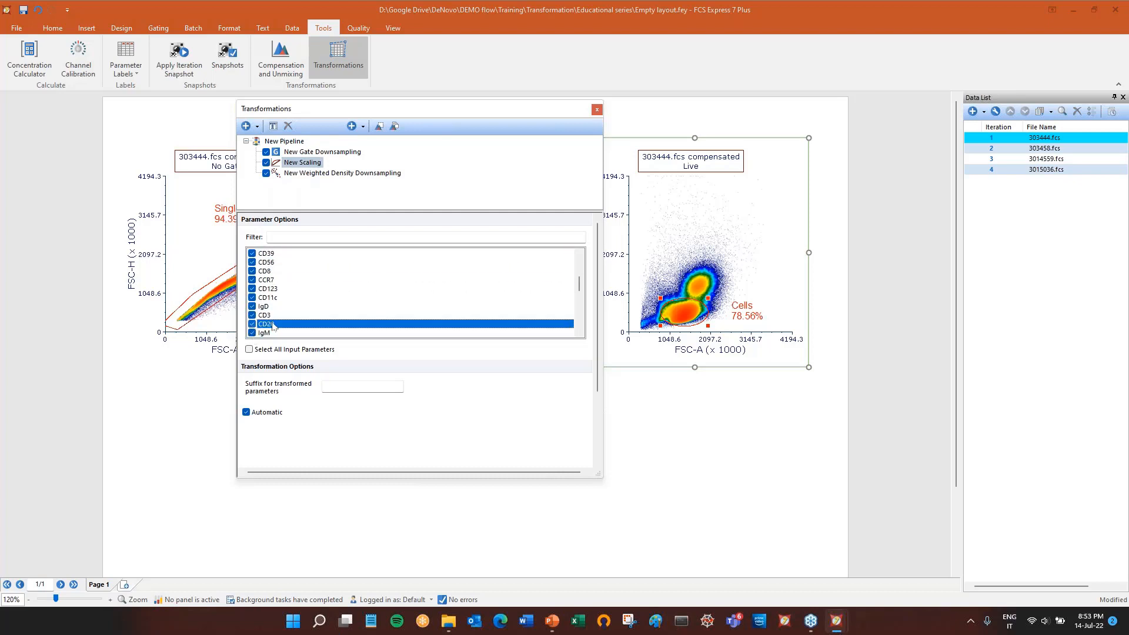
Step: Select scaled parameters from CD39 Scaled through CD123 Scaled as inputs for the Weighted Density Downsampling transformation
{"action": "left_click", "coordinate": [330, 174]}
{"action": "left_click", "coordinate": [351, 280]}
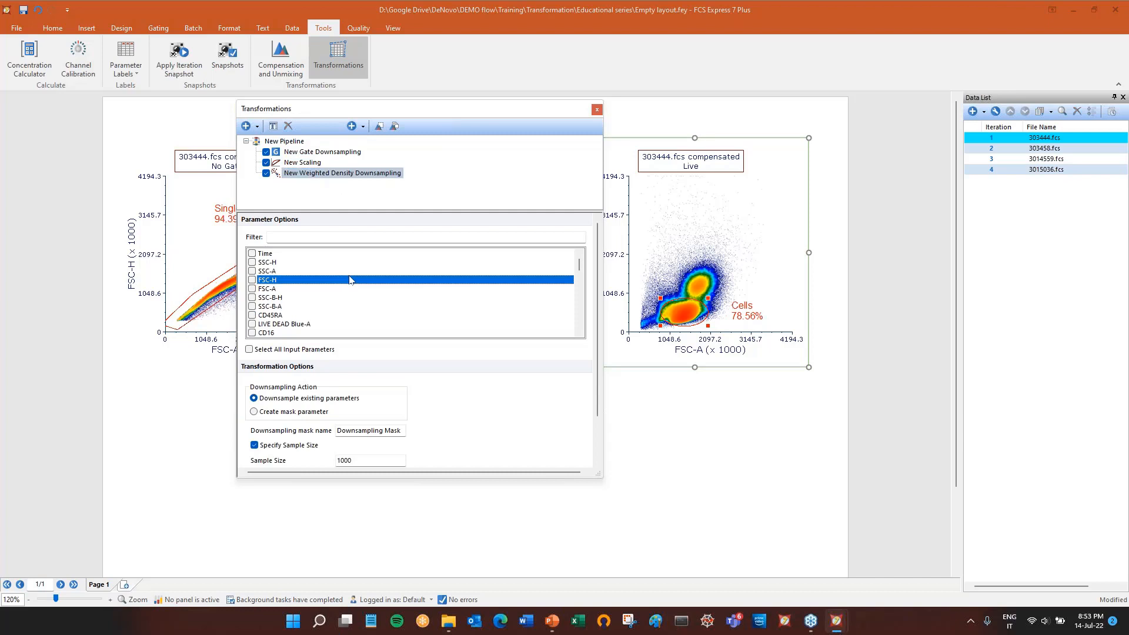
{"action": "scroll", "coordinate": [352, 280], "scroll_direction": "down", "scroll_amount": 6}
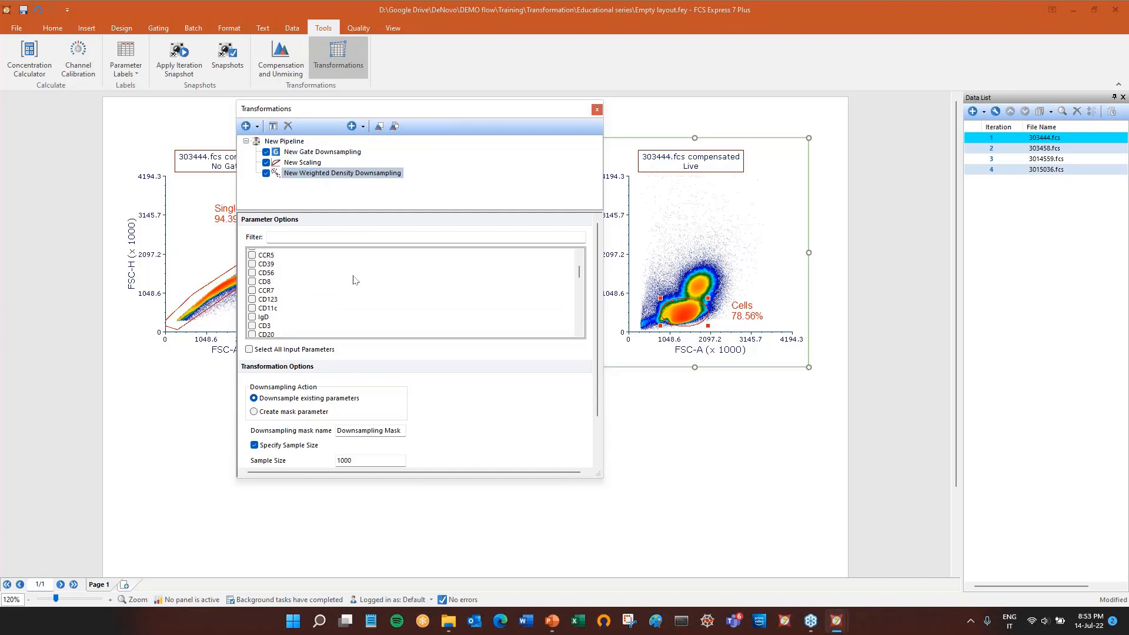
{"action": "scroll", "coordinate": [355, 280], "scroll_direction": "down", "scroll_amount": 2}
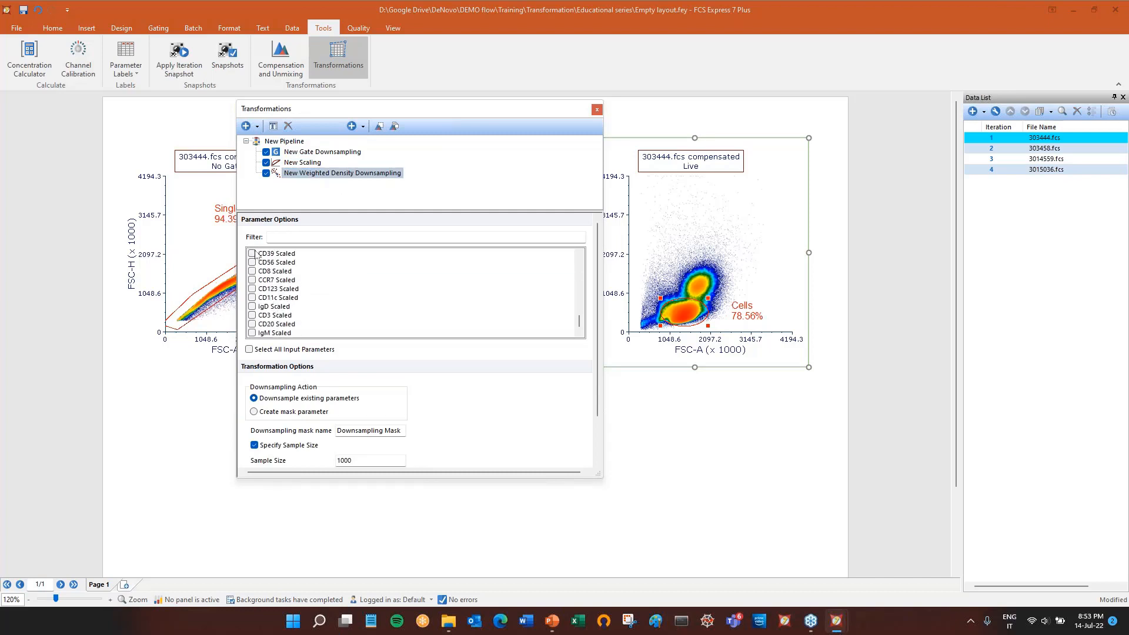
{"action": "left_click", "coordinate": [252, 262]}
{"action": "left_click", "coordinate": [252, 280]}
{"action": "left_click", "coordinate": [252, 289]}
{"action": "left_click", "coordinate": [252, 271]}
{"action": "left_click", "coordinate": [252, 280]}
{"action": "left_click", "coordinate": [252, 253]}
Step: Move Weighted Density Downsampling above Scaling, examine its available parameters, and move it back below Scaling
{"action": "left_click_drag", "start_coordinate": [297, 176], "coordinate": [254, 164]}
{"action": "left_click", "coordinate": [318, 162]}
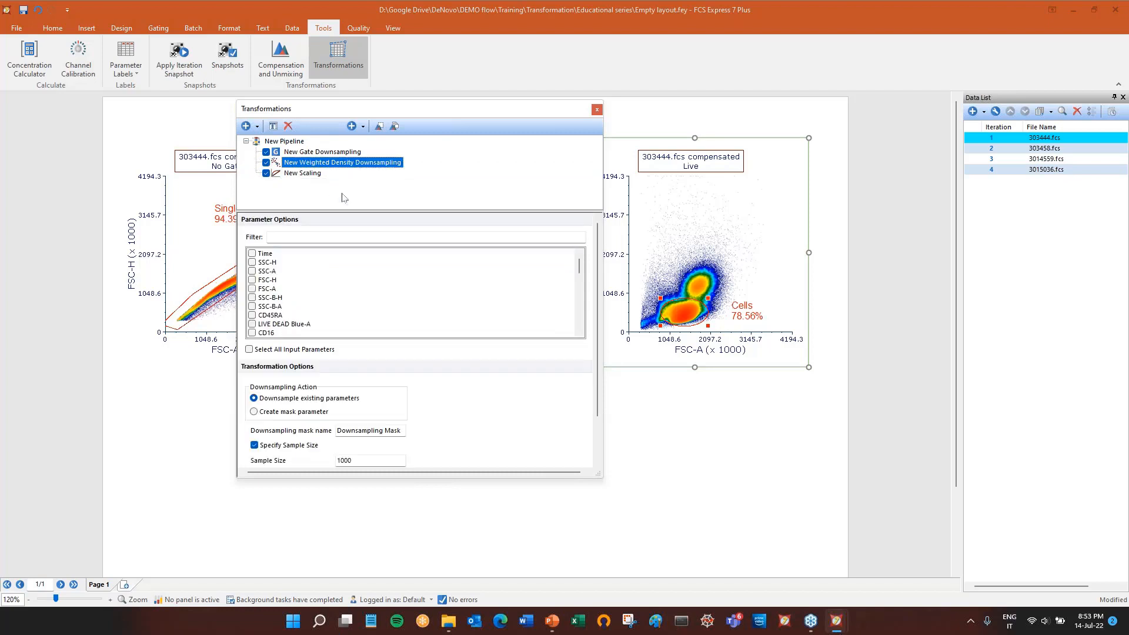
{"action": "left_click", "coordinate": [379, 283]}
{"action": "scroll", "coordinate": [379, 284], "scroll_direction": "down", "scroll_amount": 5}
{"action": "scroll", "coordinate": [379, 288], "scroll_direction": "down", "scroll_amount": 2}
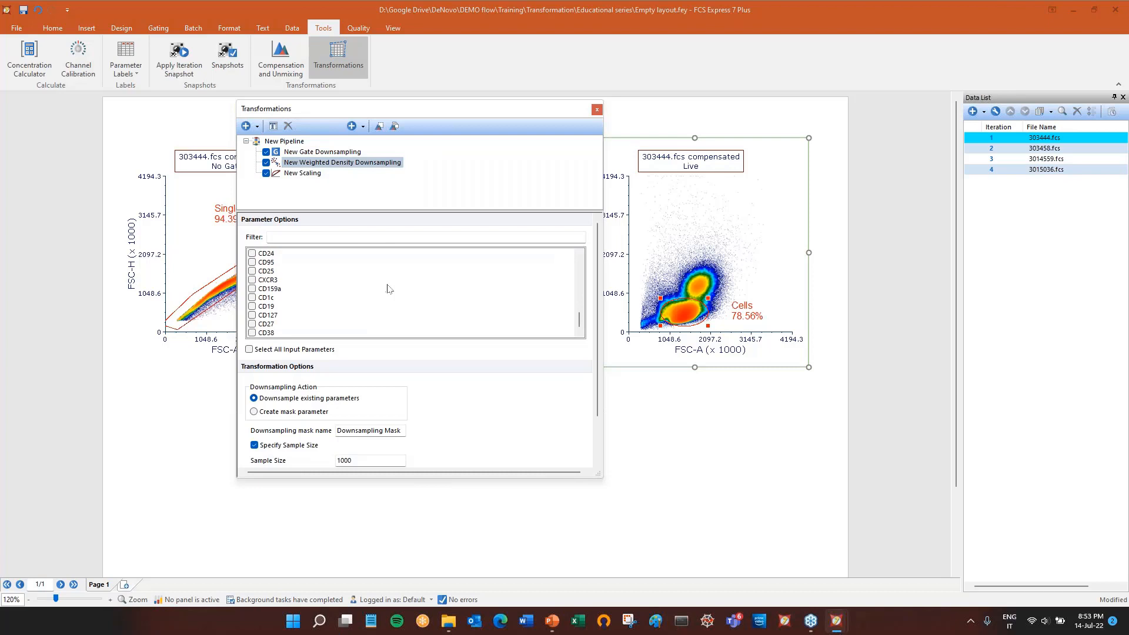
{"action": "left_click", "coordinate": [299, 165]}
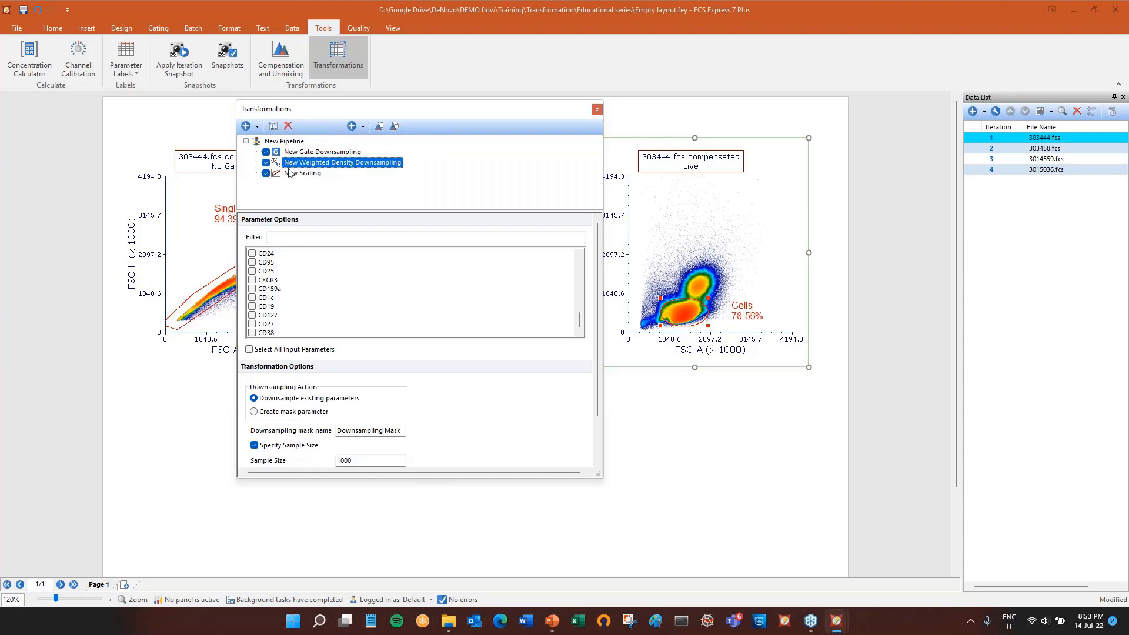
{"action": "left_click_drag", "start_coordinate": [297, 167], "coordinate": [262, 178]}
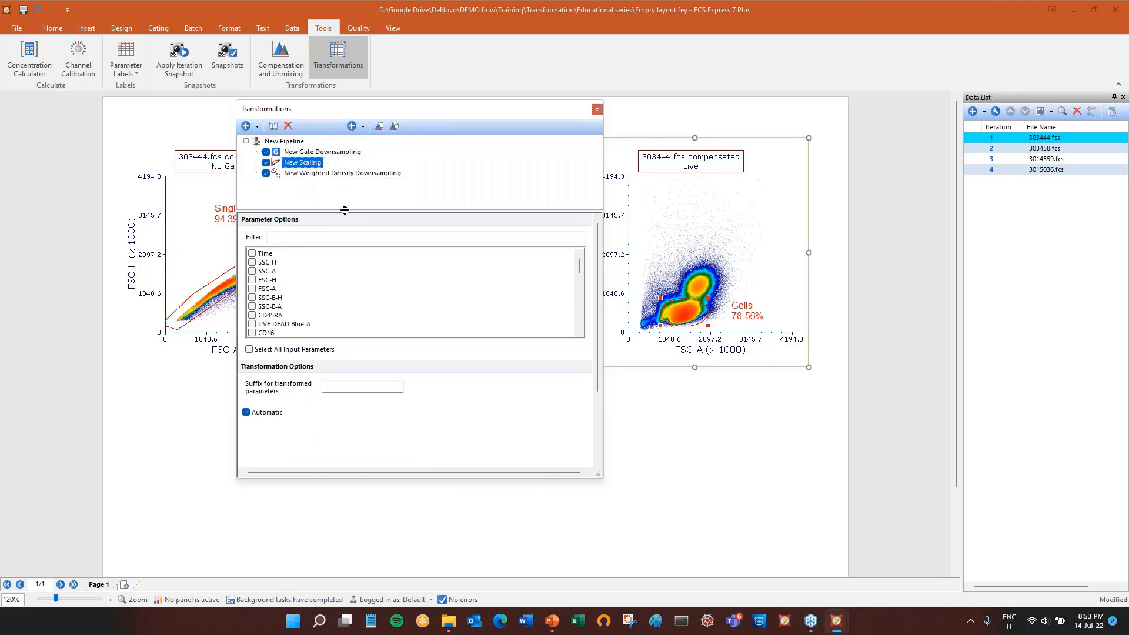
Step: Add the pre-defined FlowCut algorithm and order the pipeline as Scaling, FlowCut, Gate Downsampling, Weighted Density Downsampling
{"action": "left_click", "coordinate": [299, 143]}
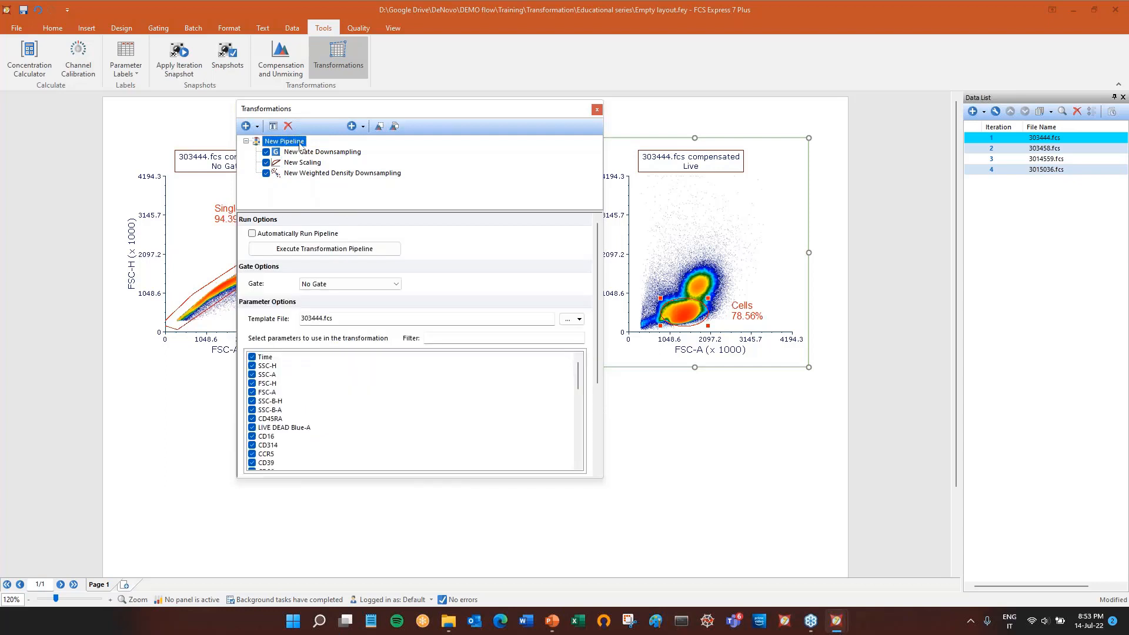
{"action": "left_click", "coordinate": [359, 127]}
{"action": "mouse_move", "coordinate": [383, 144]}
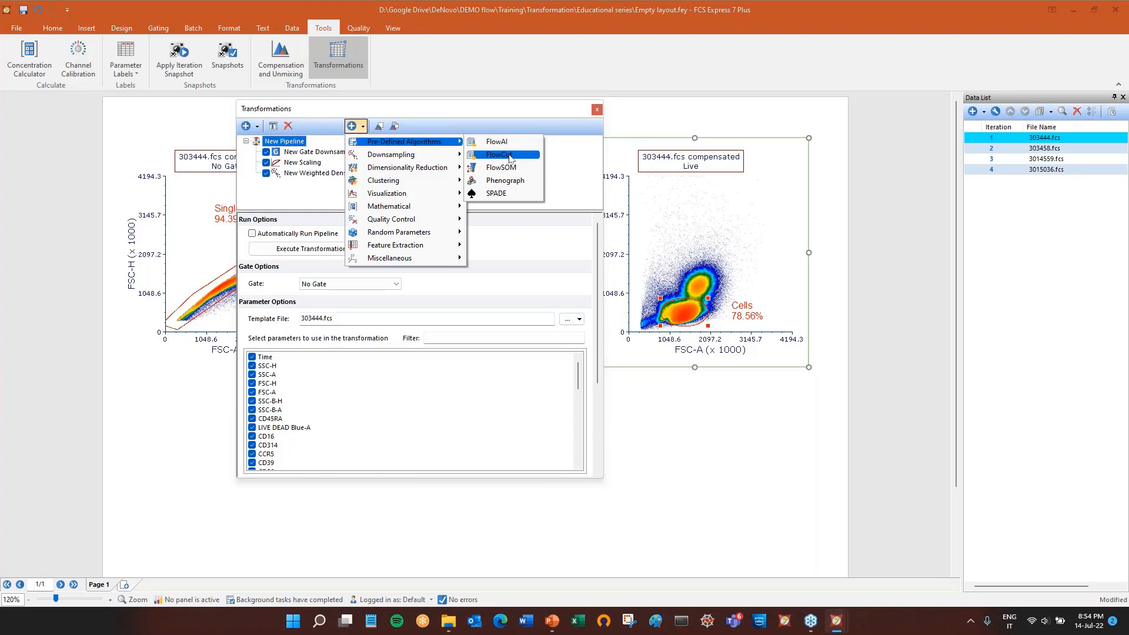
{"action": "left_click", "coordinate": [507, 155]}
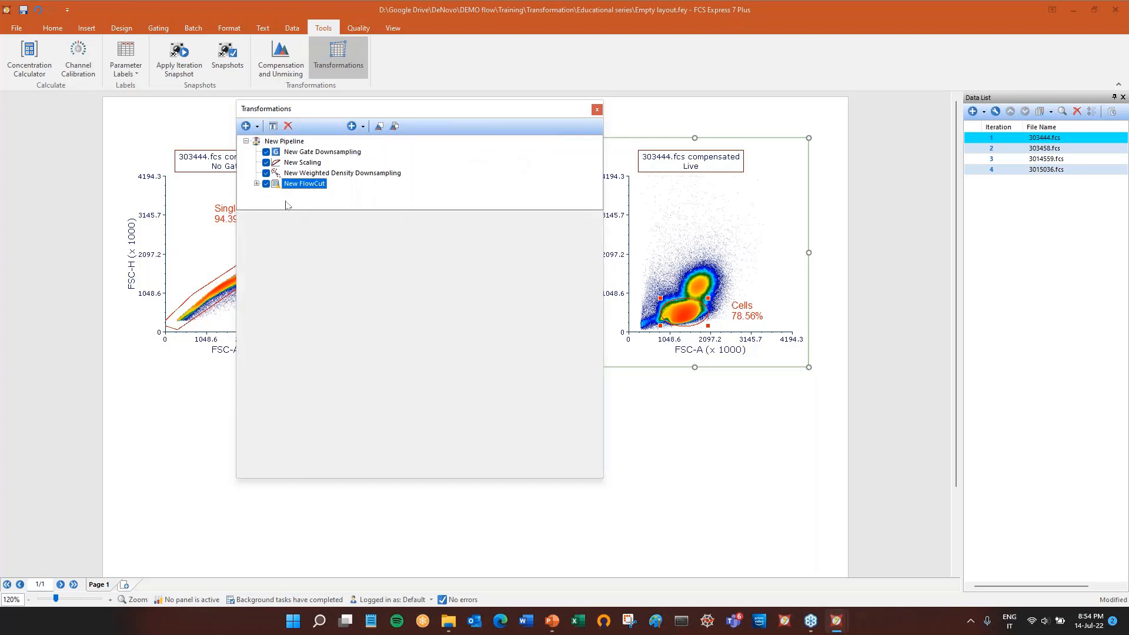
{"action": "left_click_drag", "start_coordinate": [275, 186], "coordinate": [247, 176]}
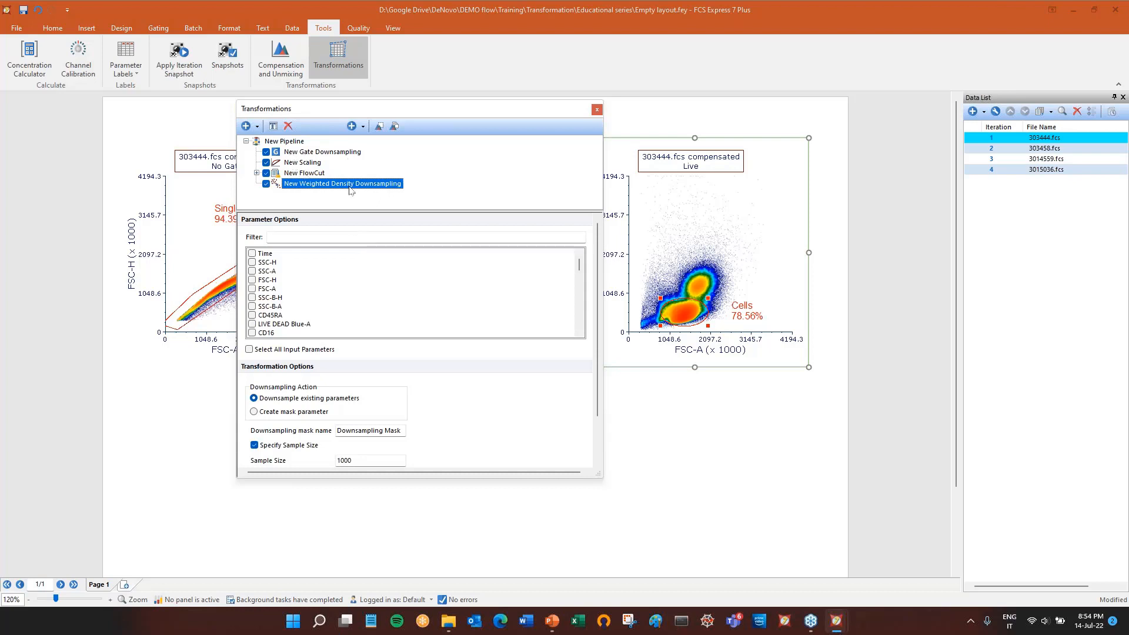
{"action": "left_click", "coordinate": [301, 164]}
{"action": "mouse_move", "coordinate": [297, 164]}
{"action": "left_mouse_down"}
{"action": "mouse_move", "coordinate": [259, 151]}
{"action": "mouse_move", "coordinate": [276, 151]}
{"action": "mouse_move", "coordinate": [303, 177]}
{"action": "left_mouse_up"}
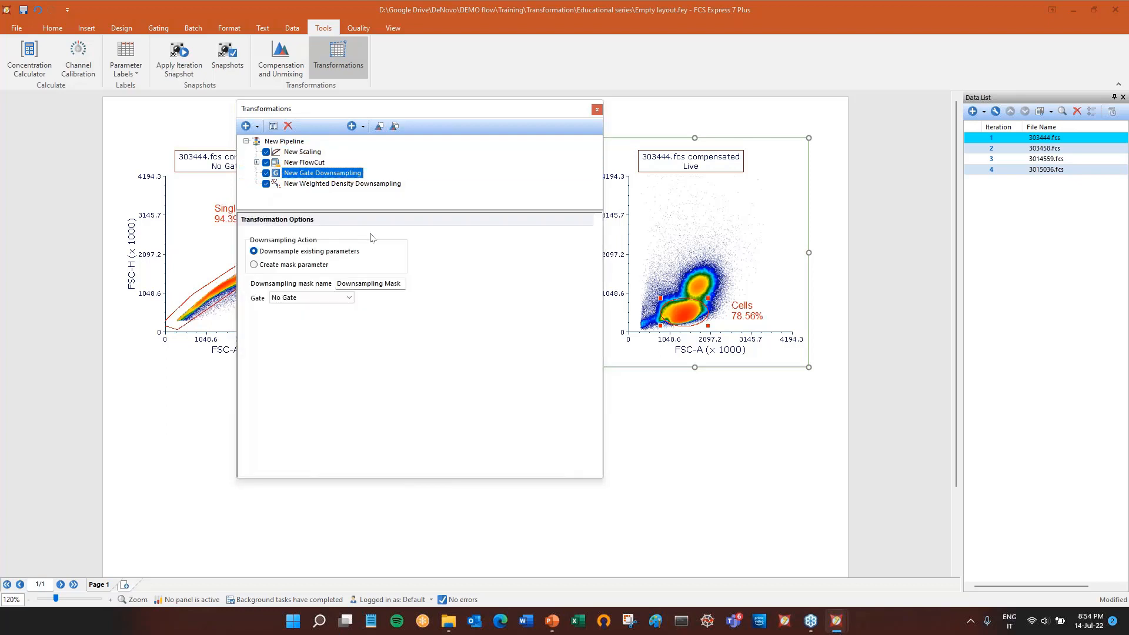
Step: Review the options of each transformation in pipeline order, ending with the pipeline's own run, gate and parameter options
{"action": "left_click", "coordinate": [304, 152]}
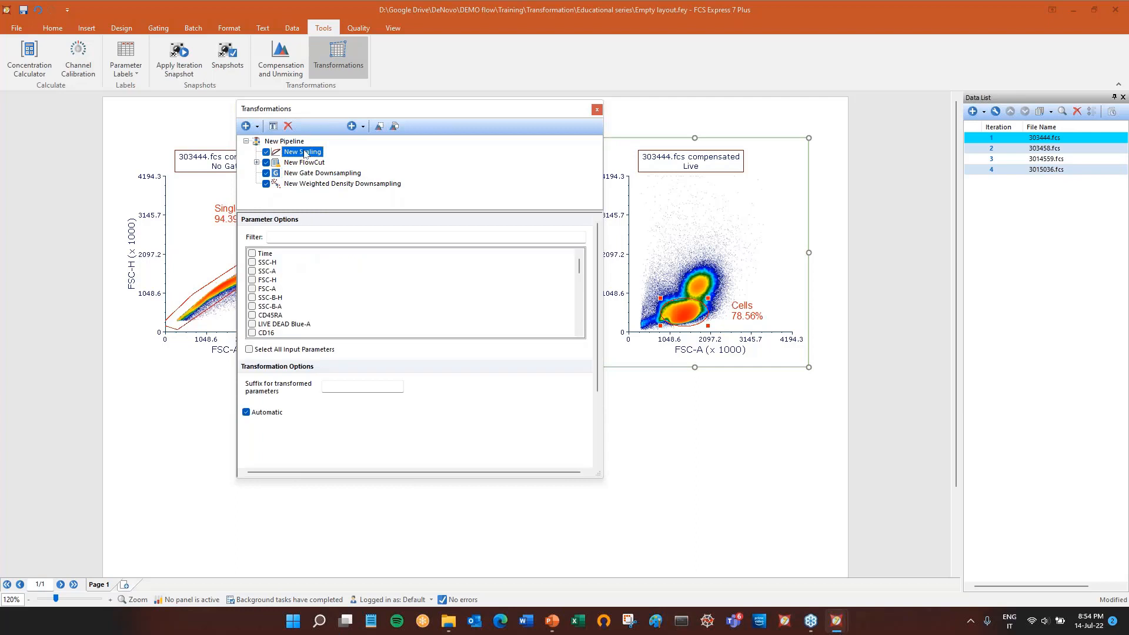
{"action": "left_click", "coordinate": [313, 162]}
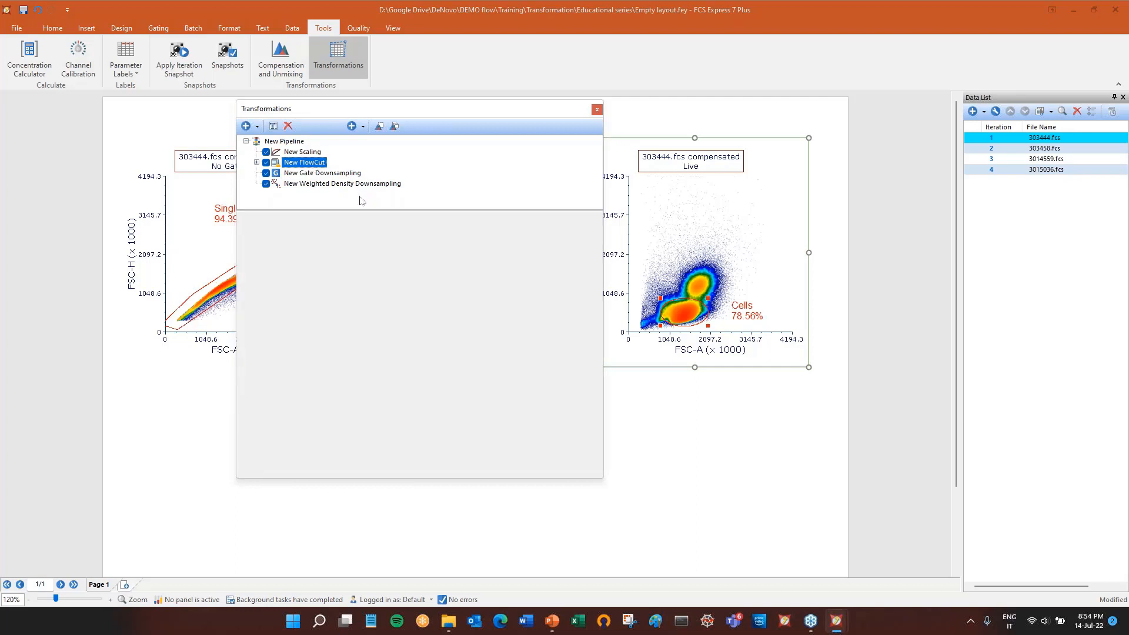
{"action": "left_click", "coordinate": [318, 174]}
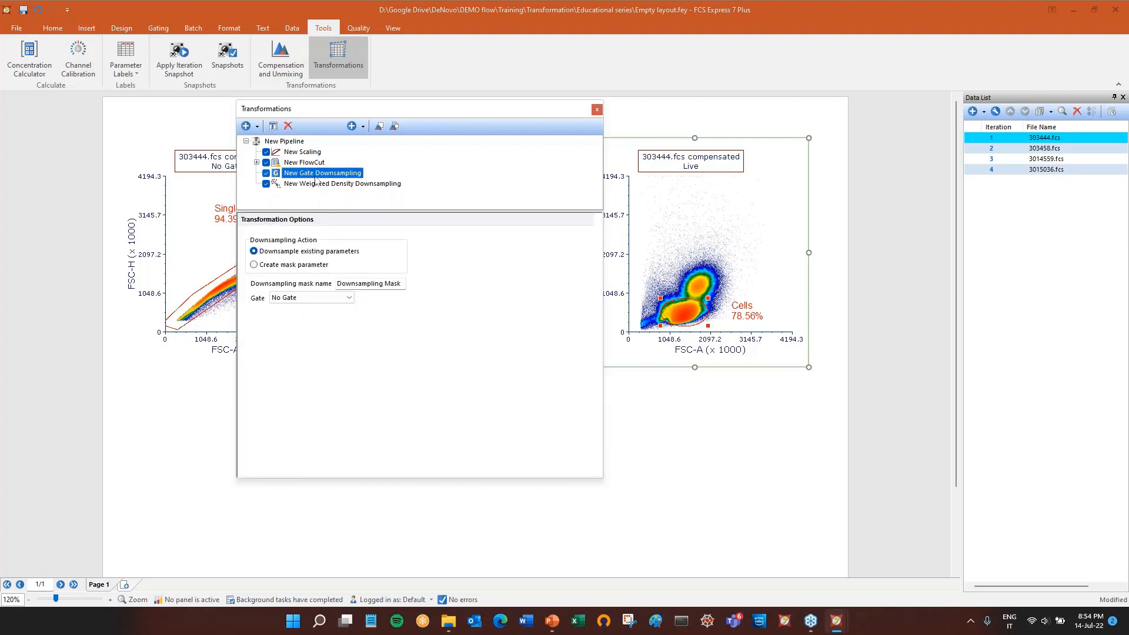
{"action": "left_click", "coordinate": [324, 184]}
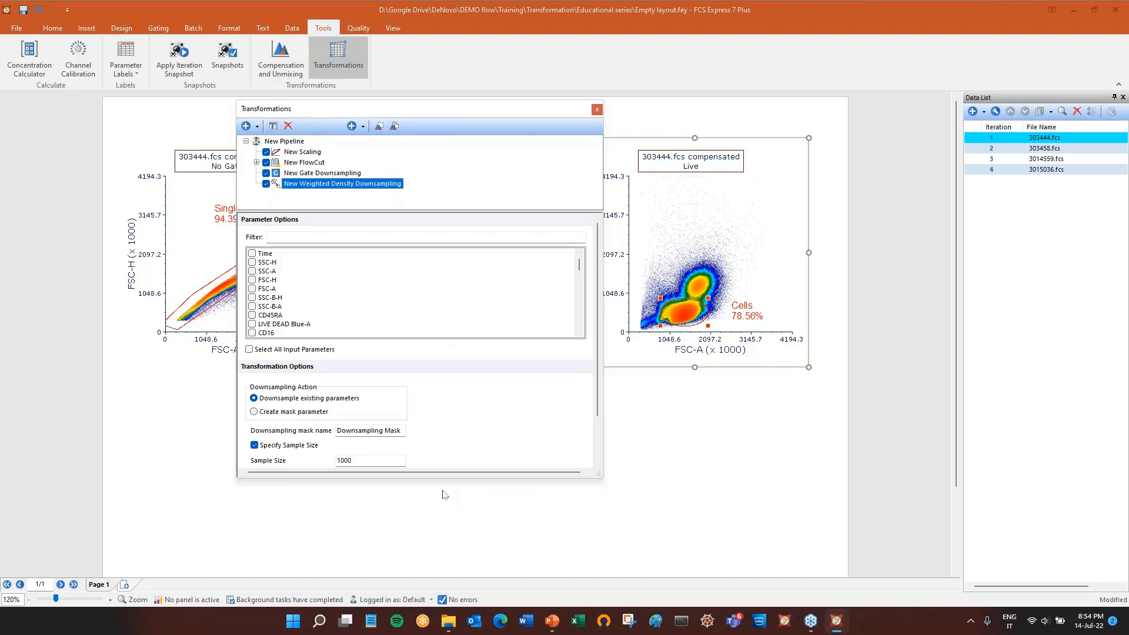
{"action": "left_click", "coordinate": [284, 142]}
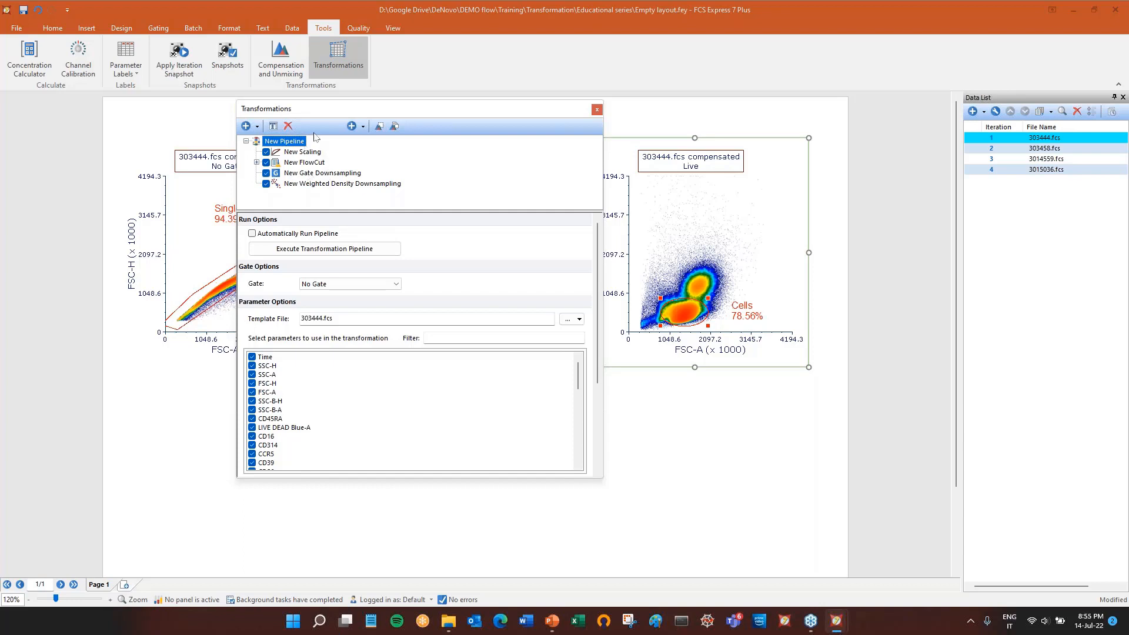
Step: Select all four FCS files in the data list and go through the transformations from Scaling to Weighted Density Downsampling
{"action": "left_click_drag", "start_coordinate": [1082, 215], "coordinate": [1063, 170]}
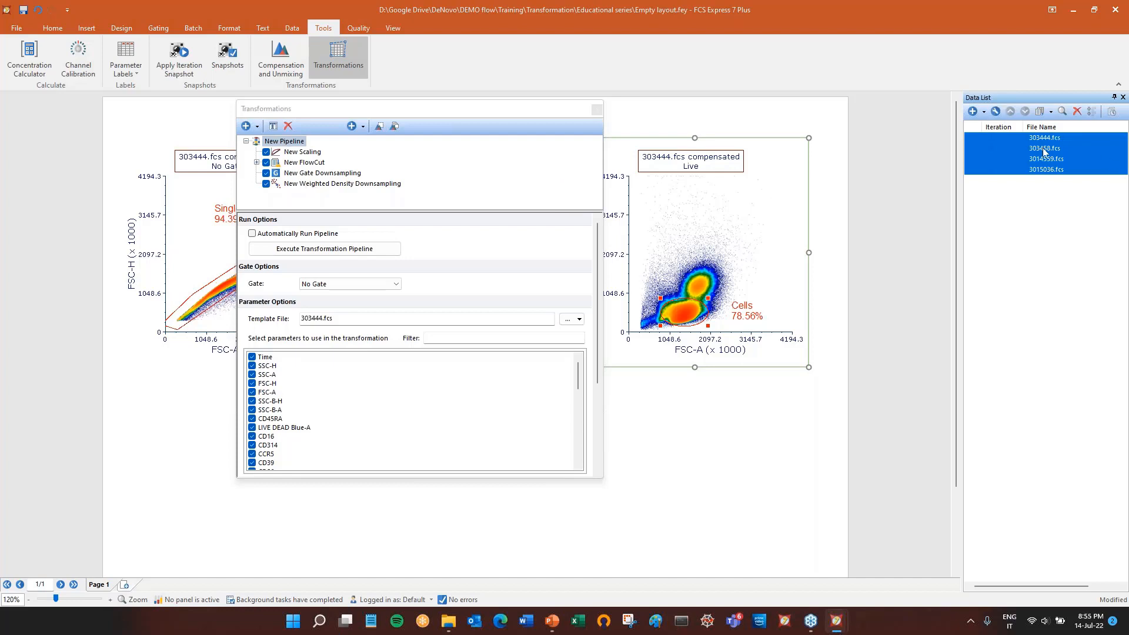
{"action": "left_click", "coordinate": [303, 152]}
{"action": "left_click", "coordinate": [310, 164]}
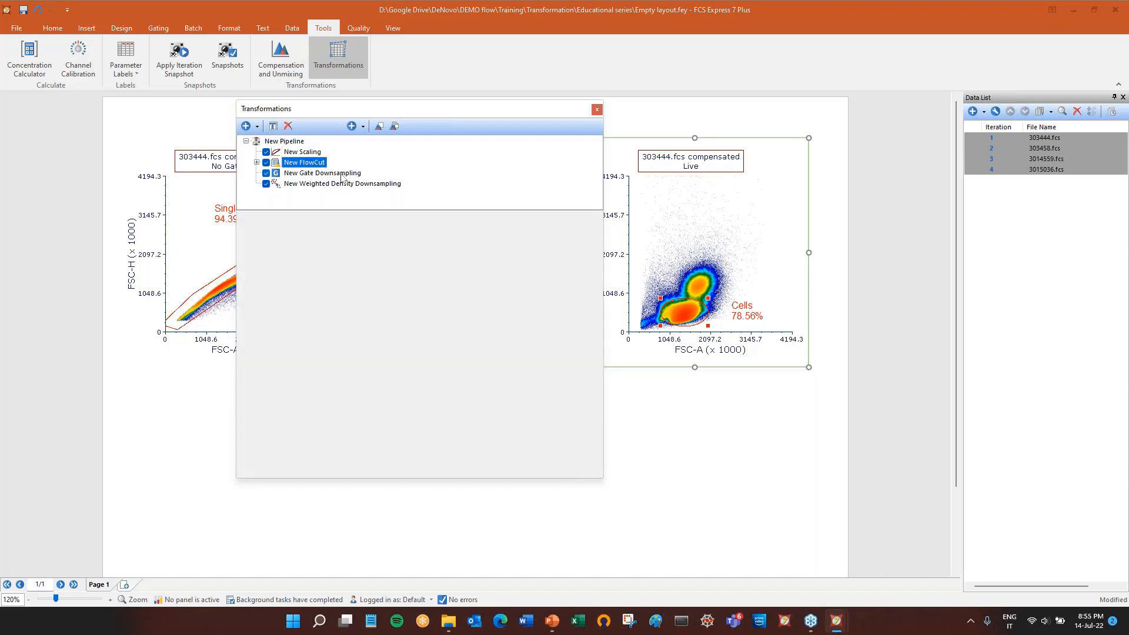
{"action": "left_click", "coordinate": [327, 175]}
{"action": "left_click", "coordinate": [343, 184]}
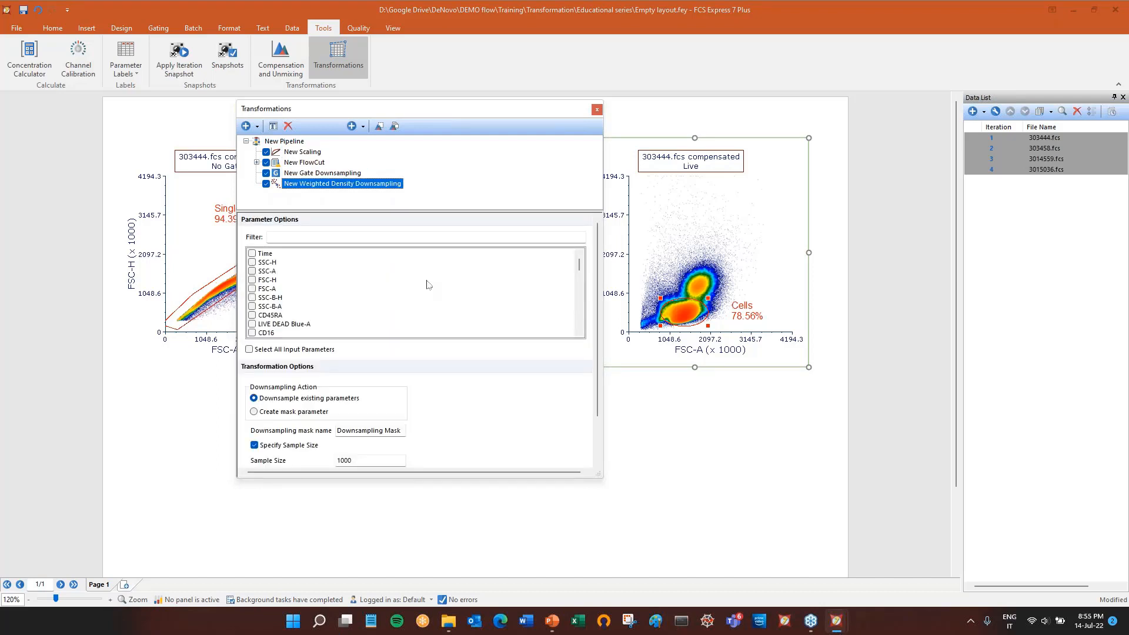
Step: Go to the batch export command for the data files
{"action": "left_click", "coordinate": [293, 28]}
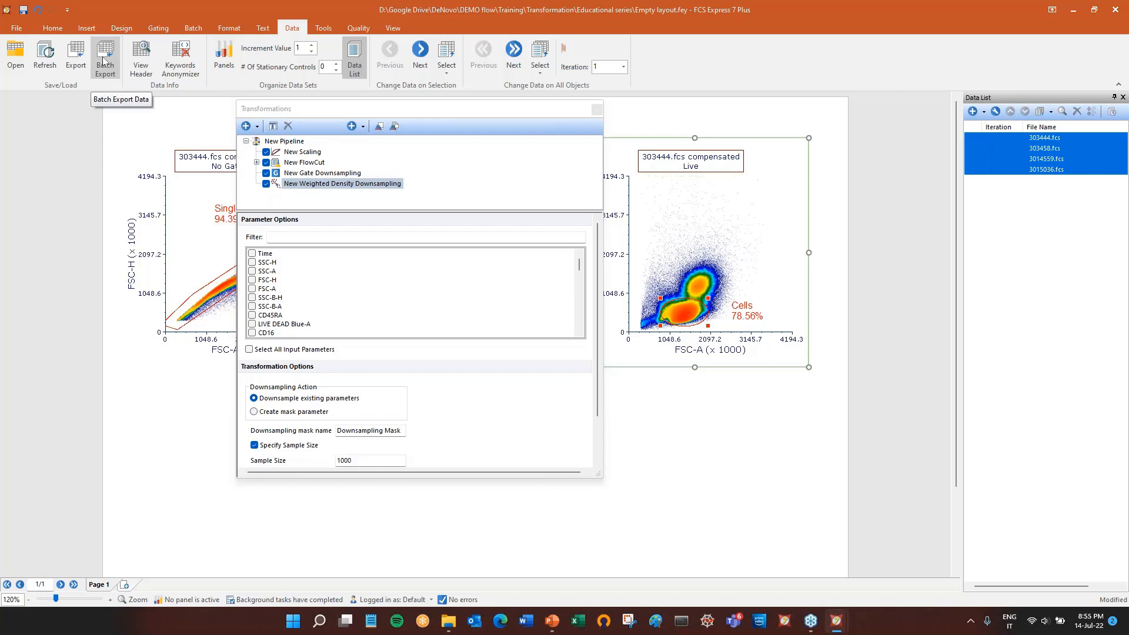
{"action": "left_click", "coordinate": [103, 60]}
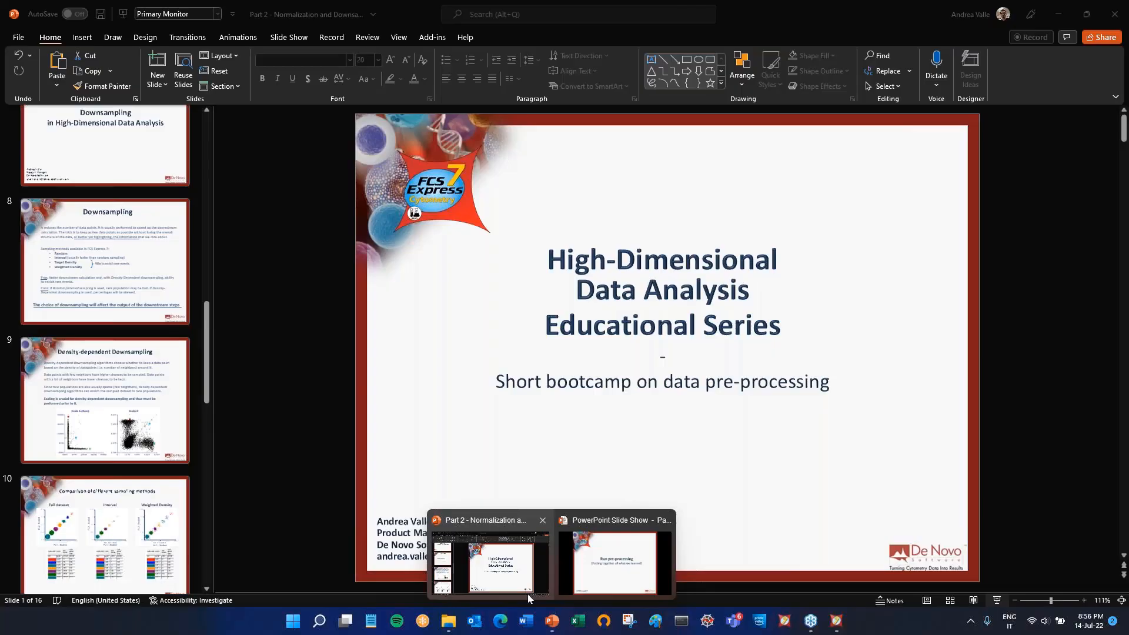
Step: Switch to the PowerPoint slide show and advance to the Conclusions slide
{"action": "left_click", "coordinate": [527, 594]}
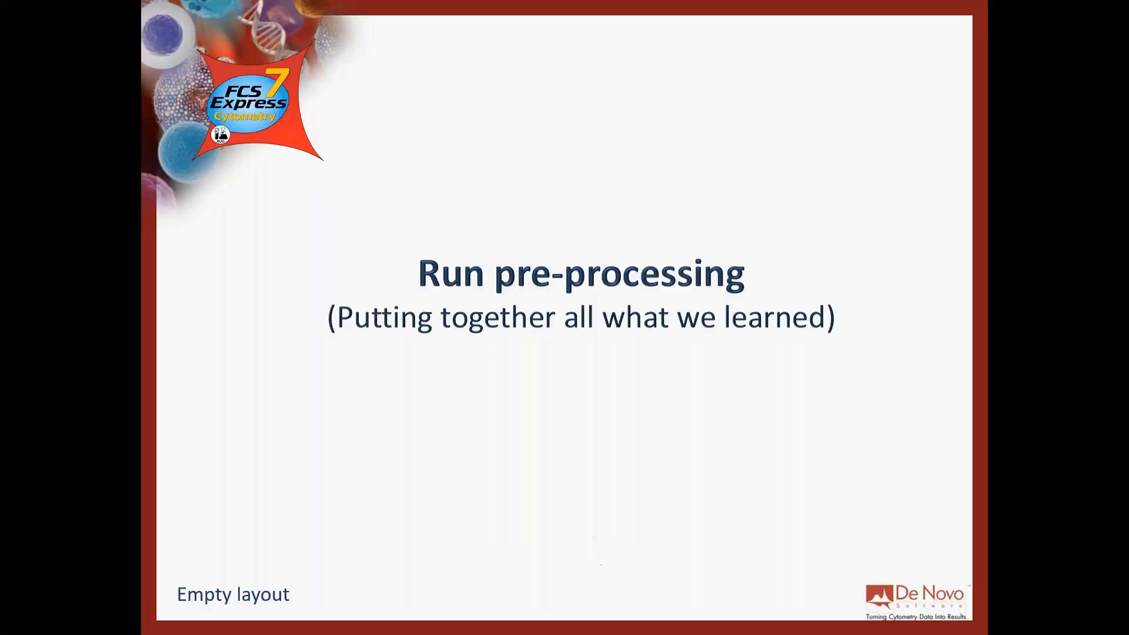
{"action": "key", "text": "Right"}
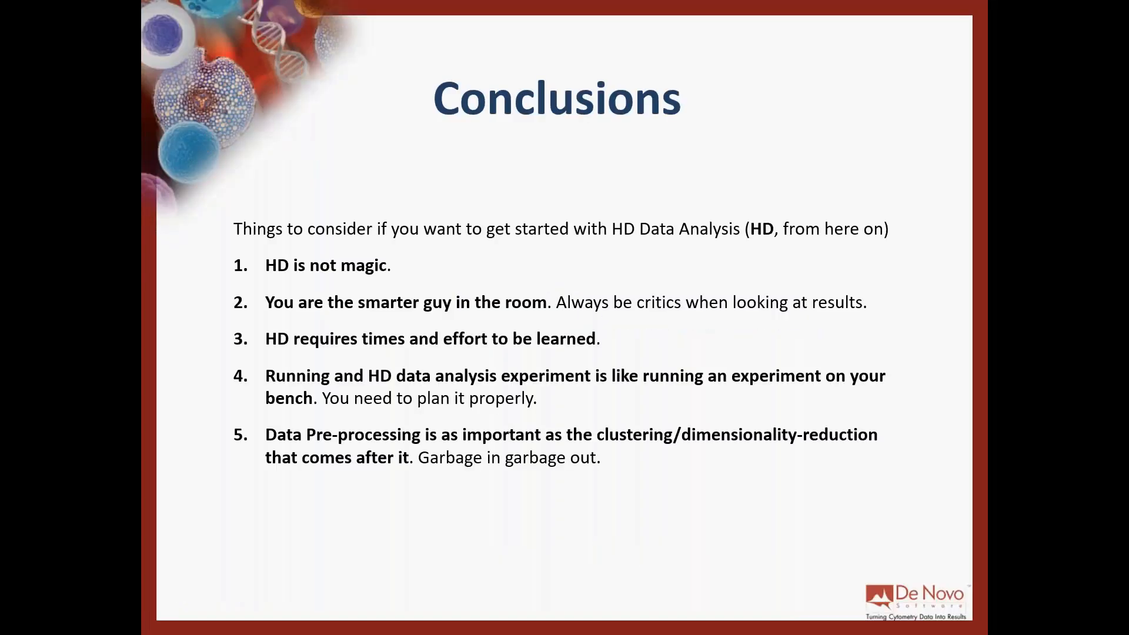